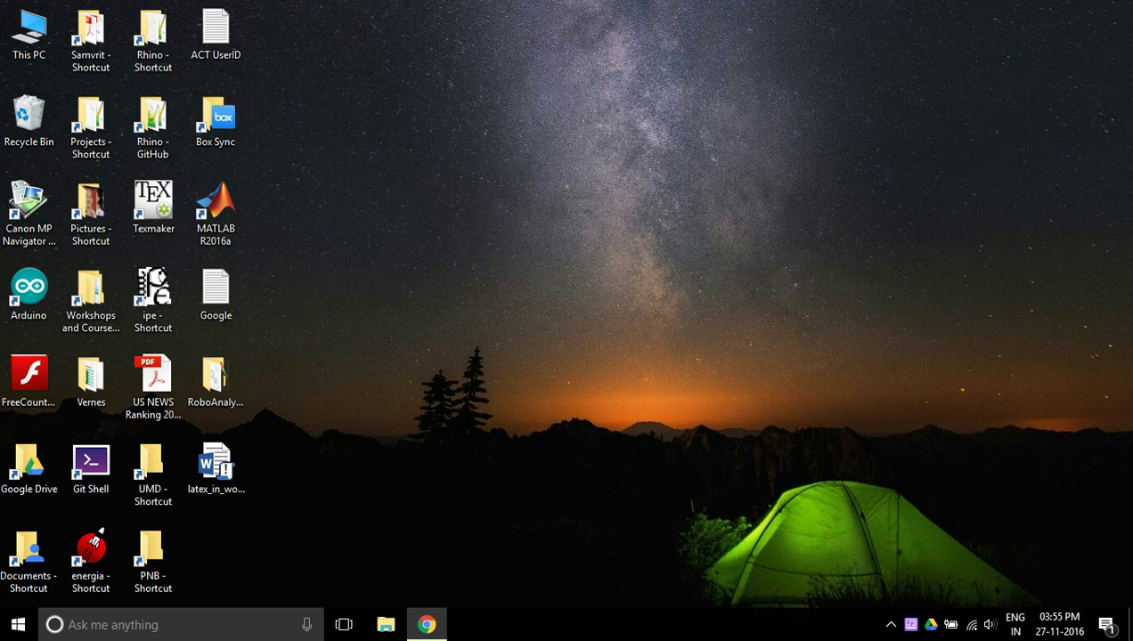
Select the Box Sync shortcut on the desktop.
{"action": "left_click", "coordinate": [215, 121]}
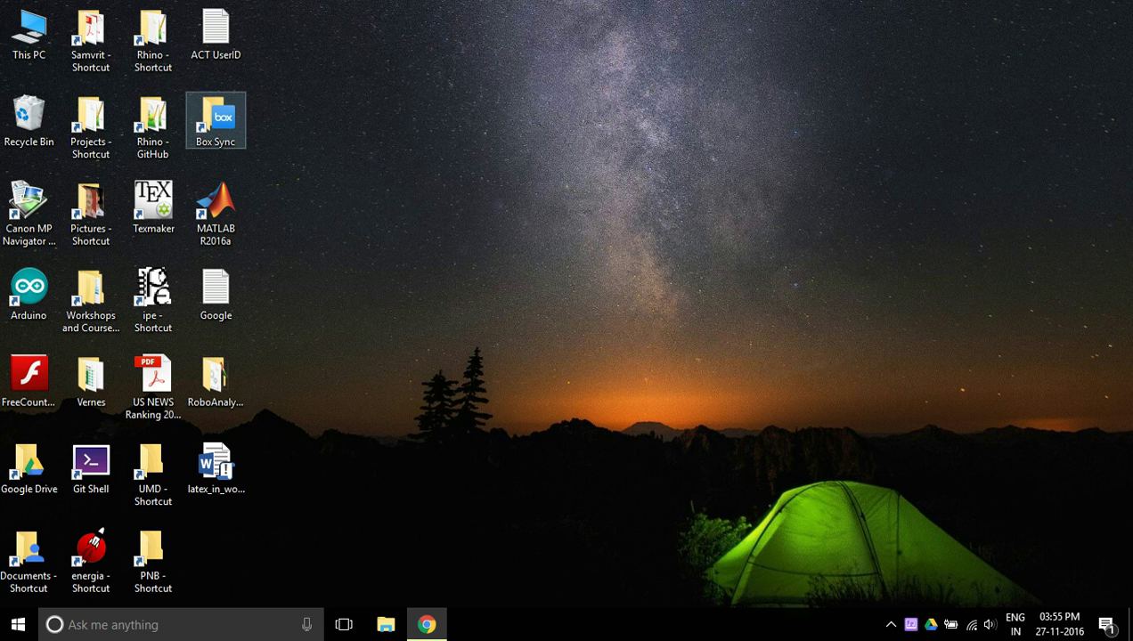
Copy Simscape.zip from the ENPM 662 Project folder onto the desktop.
{"action": "key", "text": "Return"}
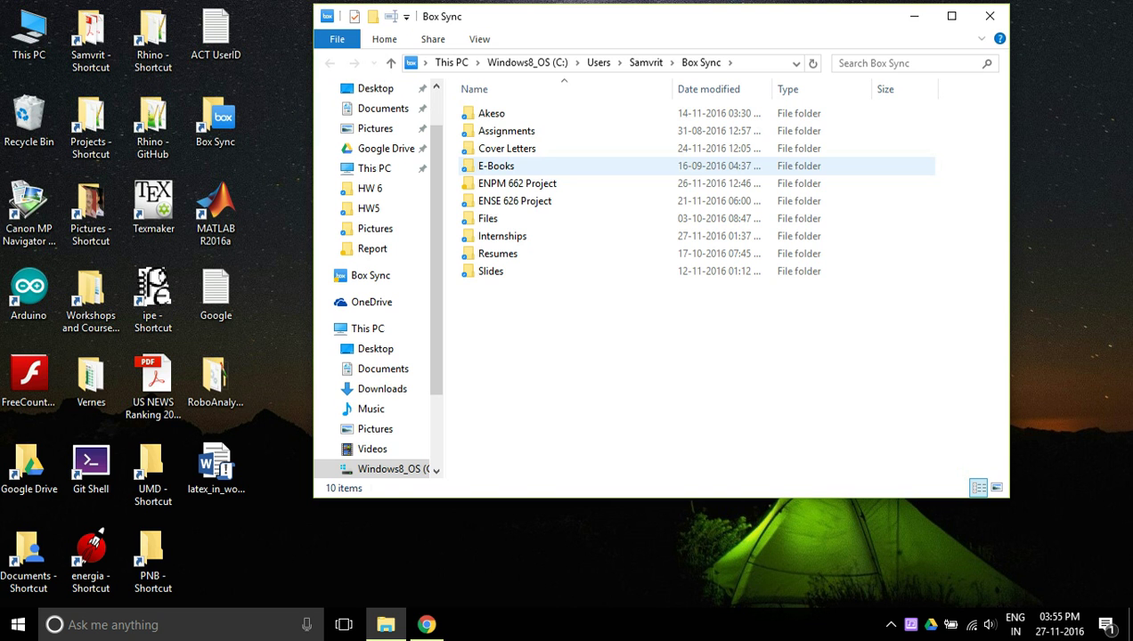
{"action": "double_click", "coordinate": [516, 183]}
{"action": "left_click_drag", "start_coordinate": [499, 289], "coordinate": [217, 459]}
{"action": "left_click", "coordinate": [990, 16]}
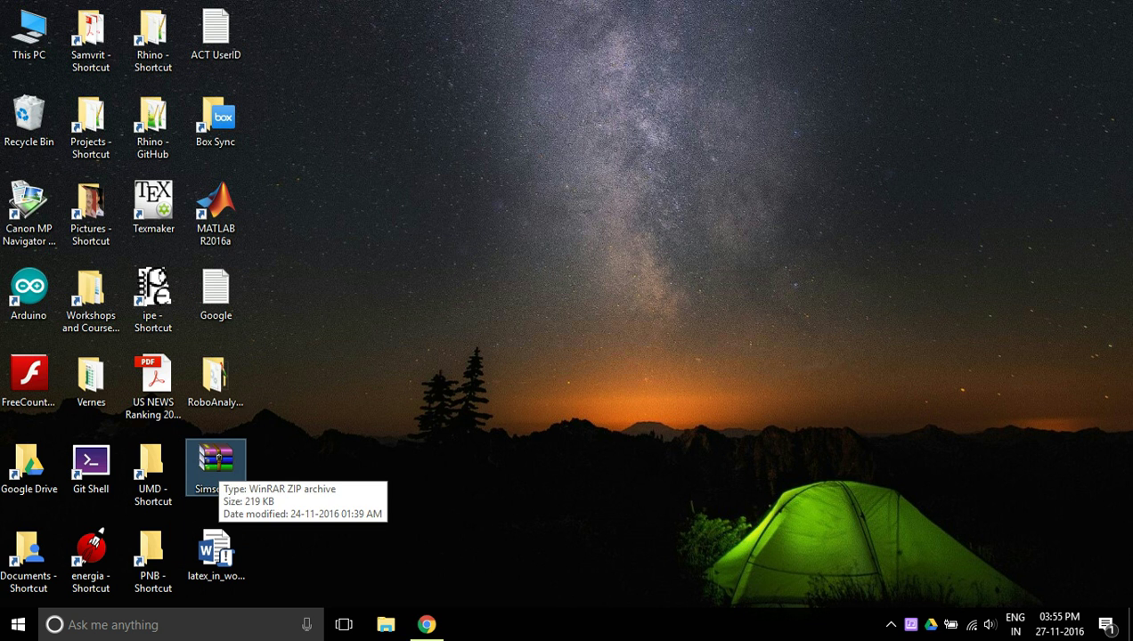
Extract Simscape.zip on the desktop and move the Simscape folder to the top row.
{"action": "right_click", "coordinate": [215, 458]}
{"action": "left_click", "coordinate": [267, 111]}
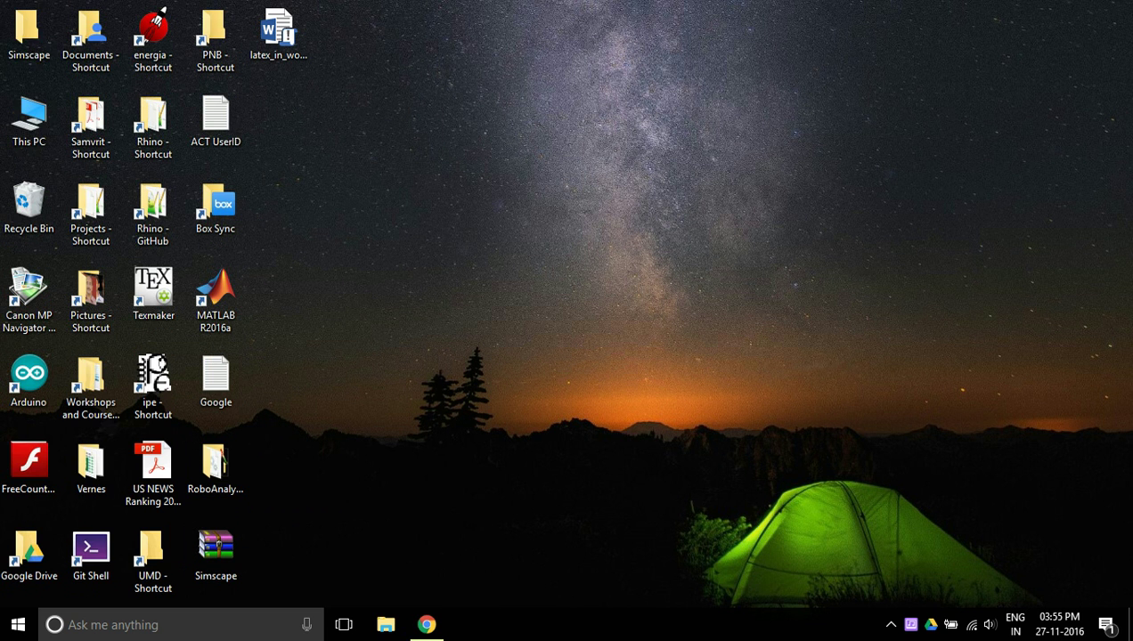
{"action": "left_click_drag", "start_coordinate": [29, 32], "coordinate": [276, 35]}
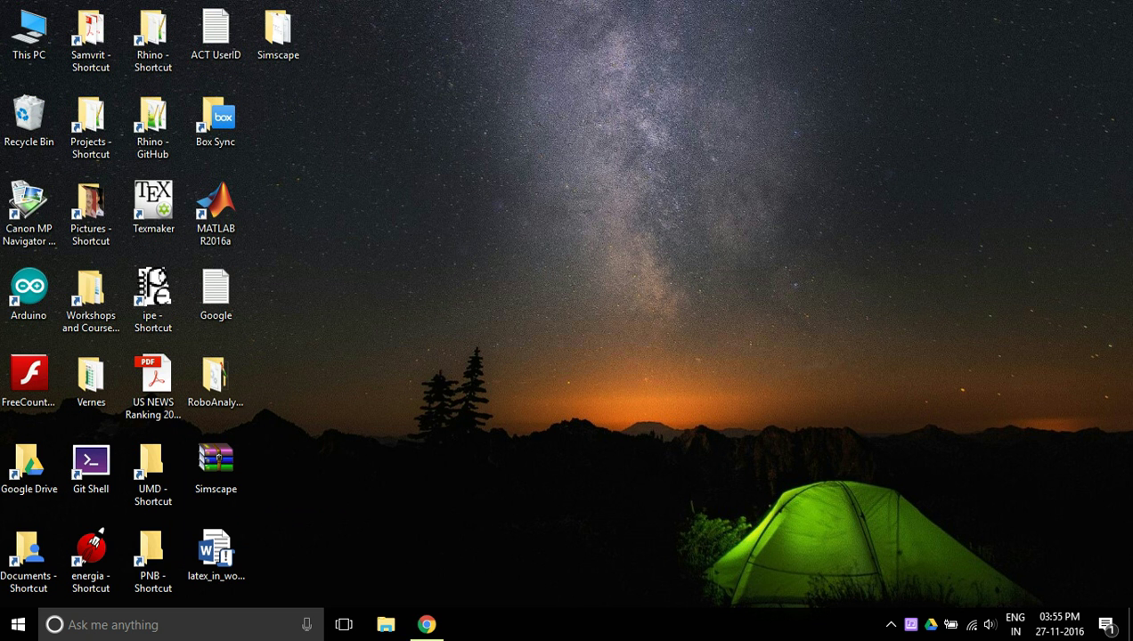
Launch MATLAB R2016a by searching 'matlab' in the Start menu.
{"action": "key", "text": "super"}
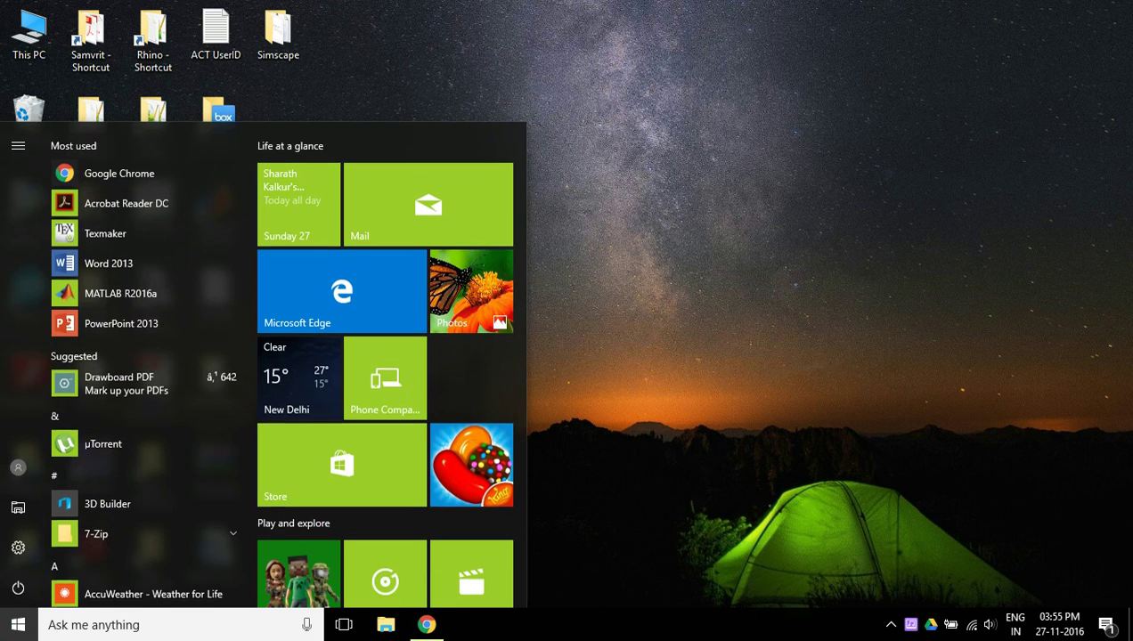
{"action": "type", "text": "matlab"}
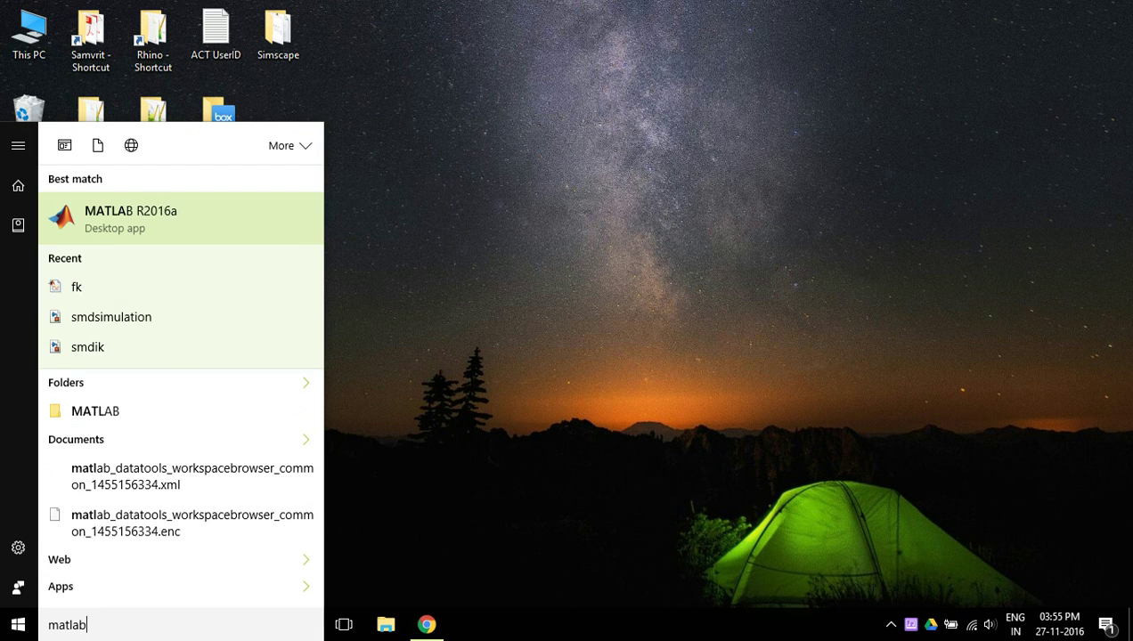
{"action": "key", "text": "Return"}
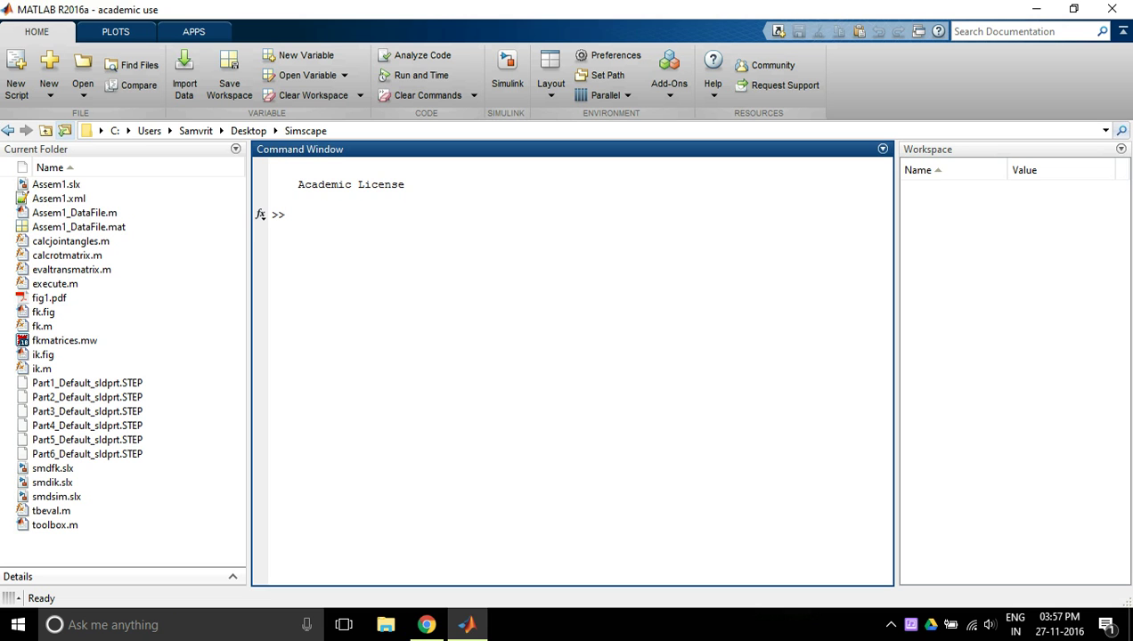
Set MATLAB's current folder to the Simscape folder on the Desktop.
{"action": "left_click", "coordinate": [64, 130]}
{"action": "left_click", "coordinate": [196, 58]}
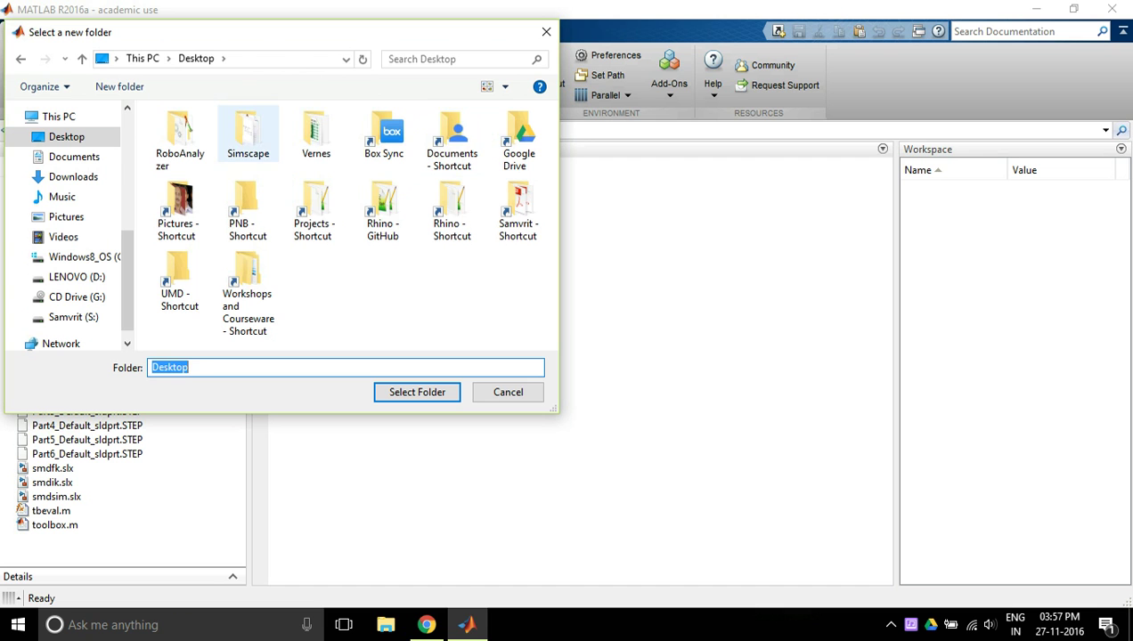
{"action": "double_click", "coordinate": [248, 134]}
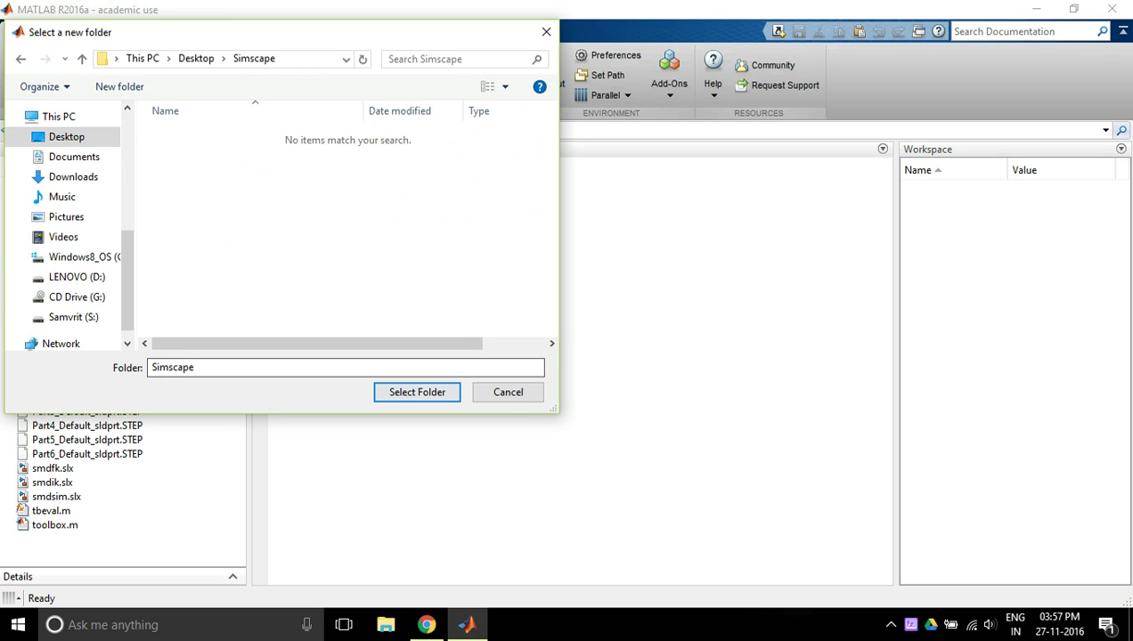
{"action": "key", "text": "Return"}
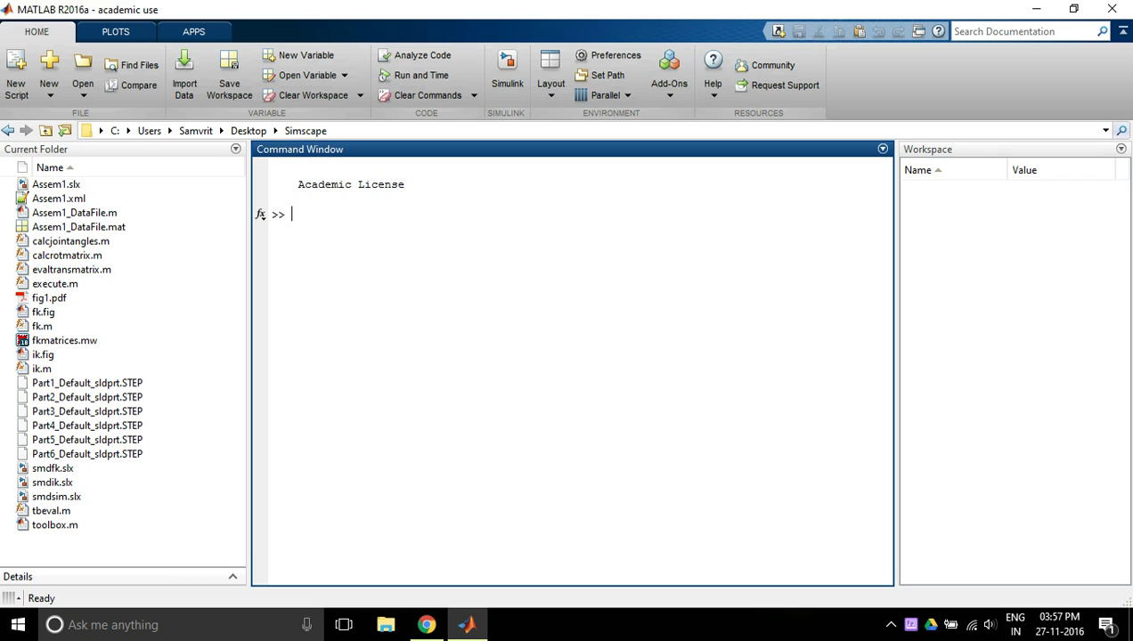
Run fk and create the rotation matrix for joint angles 10, 20 and 30 degrees.
{"action": "type", "text": "fk"}
{"action": "key", "text": "Return"}
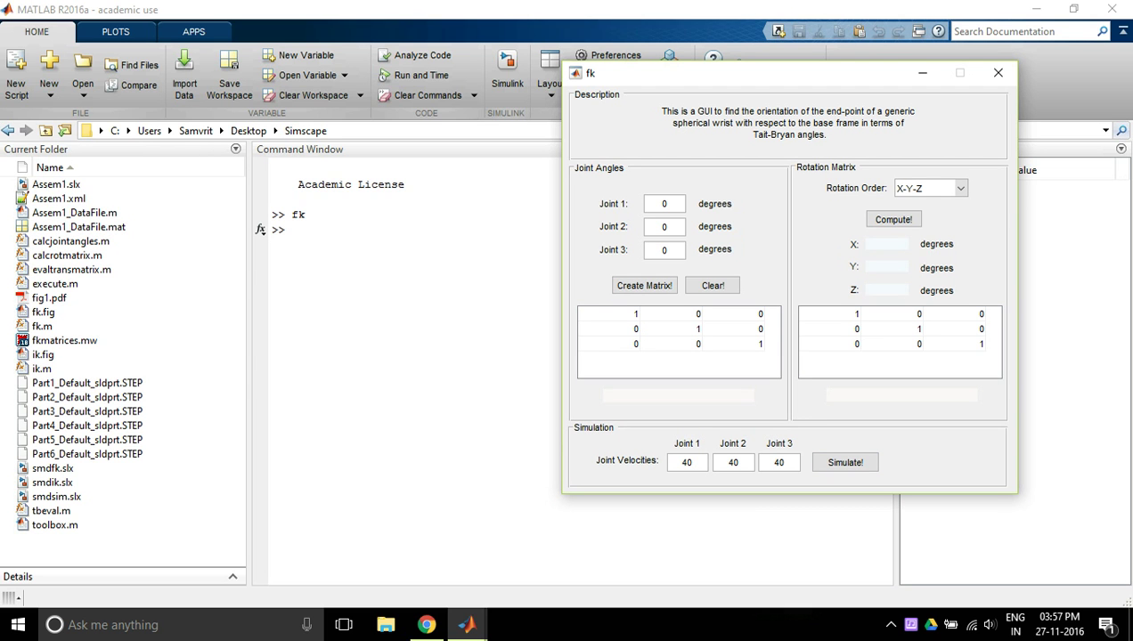
{"action": "double_click", "coordinate": [664, 204]}
{"action": "type", "text": "10"}
{"action": "key", "text": "Tab"}
{"action": "type", "text": "20"}
{"action": "key", "text": "Tab"}
{"action": "type", "text": "30"}
{"action": "key", "text": "Tab"}
{"action": "key", "text": "space"}
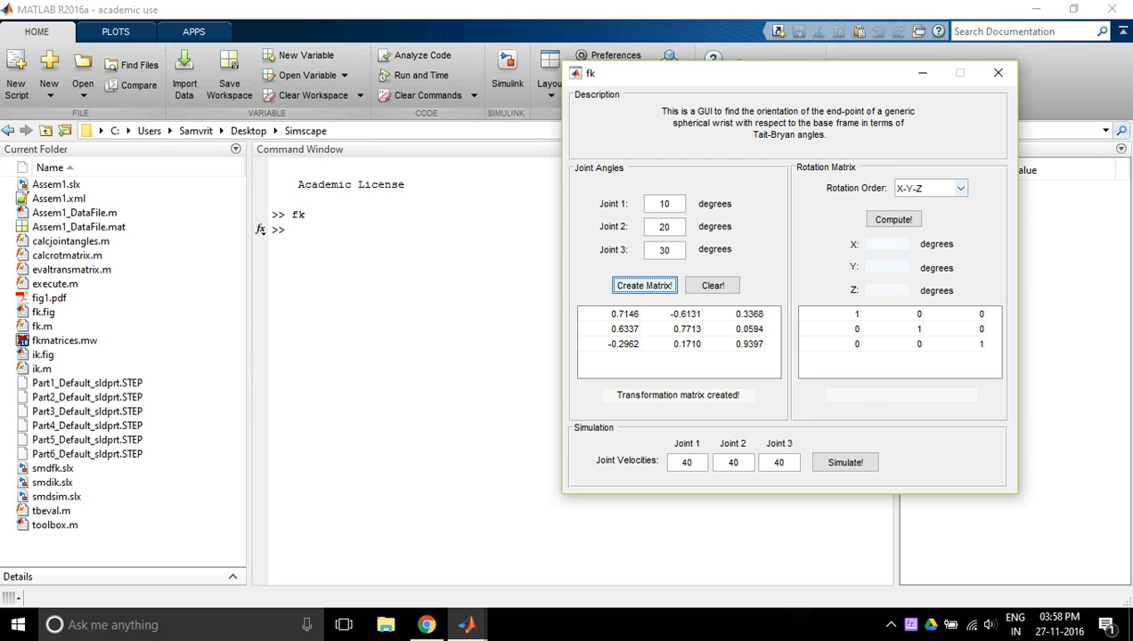
Keep X-Y-Z order and compute Tait-Bryan angles 10.3141, 17.2294 and 41.5667 degrees.
{"action": "left_click", "coordinate": [960, 188]}
{"action": "left_click", "coordinate": [926, 203]}
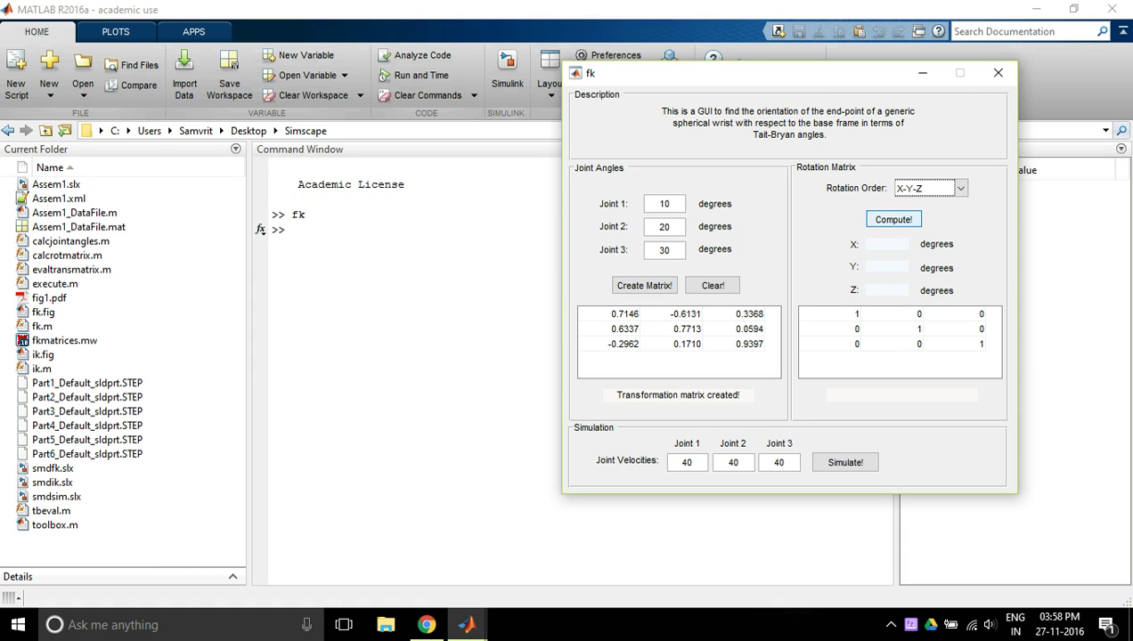
{"action": "left_click", "coordinate": [893, 219]}
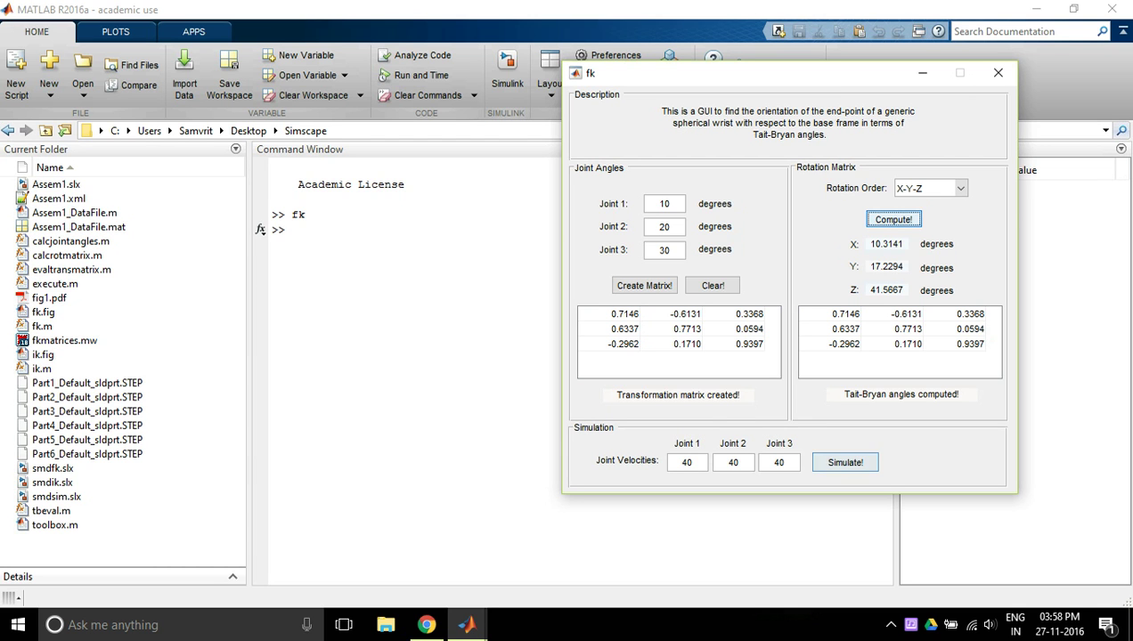
Simulate the Assem1 wrist model at joint velocities of 40 in Mechanics Explorer.
{"action": "left_click", "coordinate": [844, 462]}
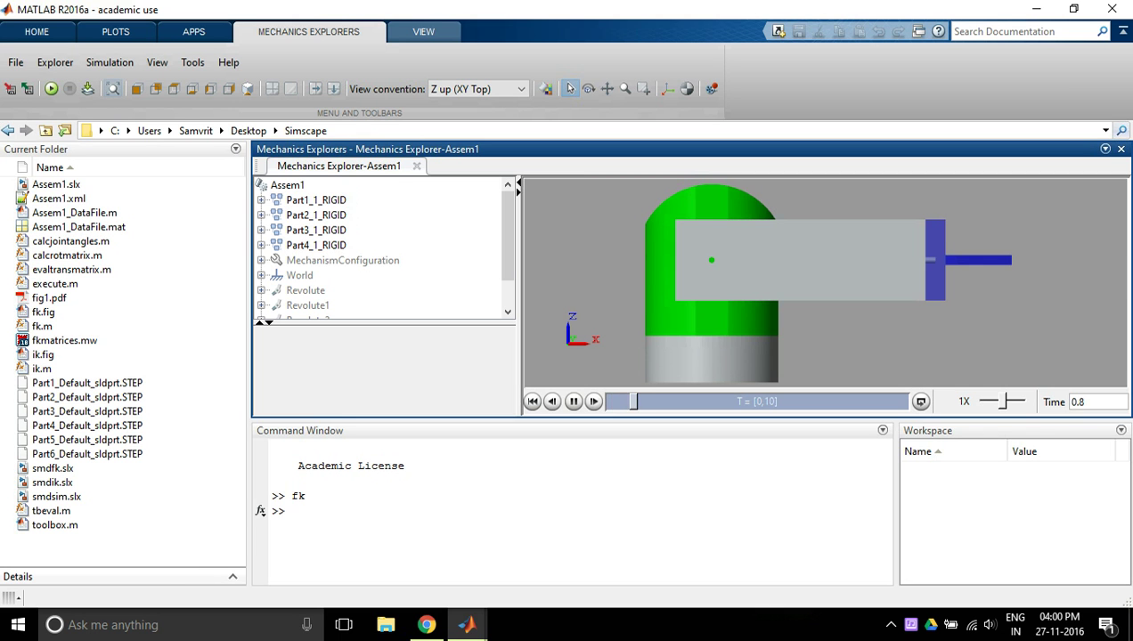
Fit the wrist model to the Mechanics Explorer view as playback runs to 10 s.
{"action": "left_click", "coordinate": [113, 89]}
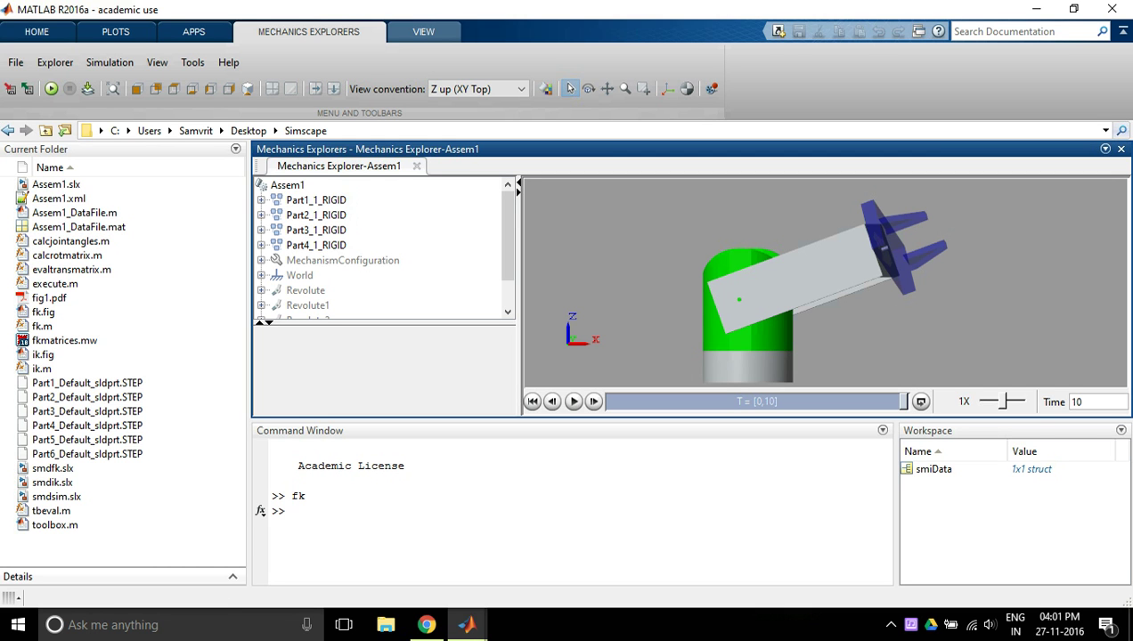
Close the fk GUI and the Assem1 model, then run ik to open its GUI.
{"action": "left_click", "coordinate": [292, 511]}
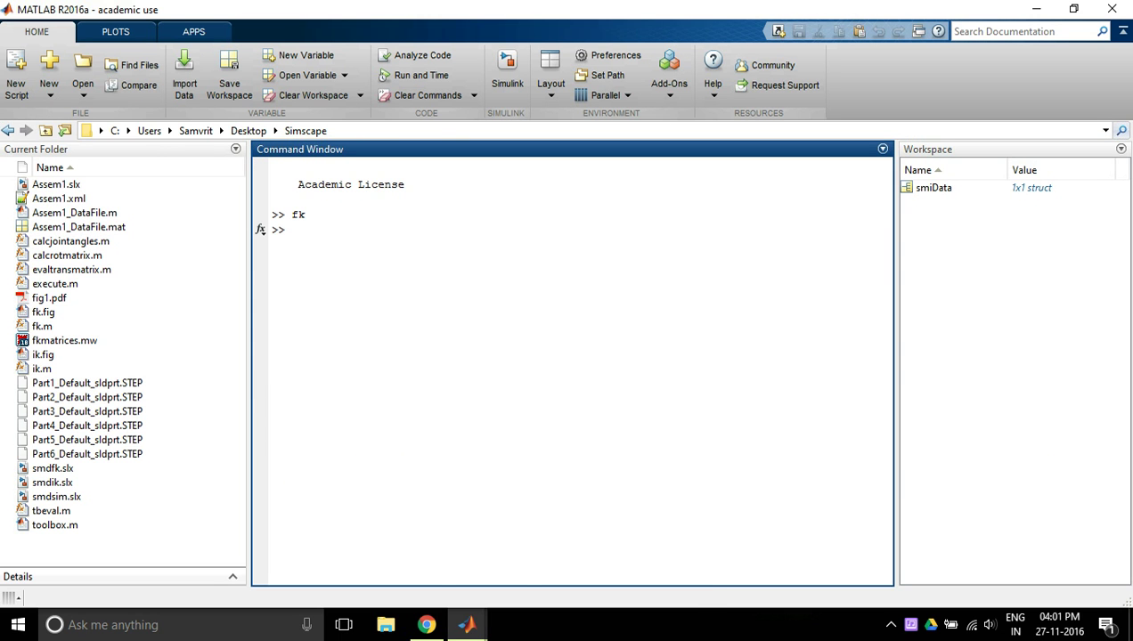
{"action": "mouse_move", "coordinate": [467, 624]}
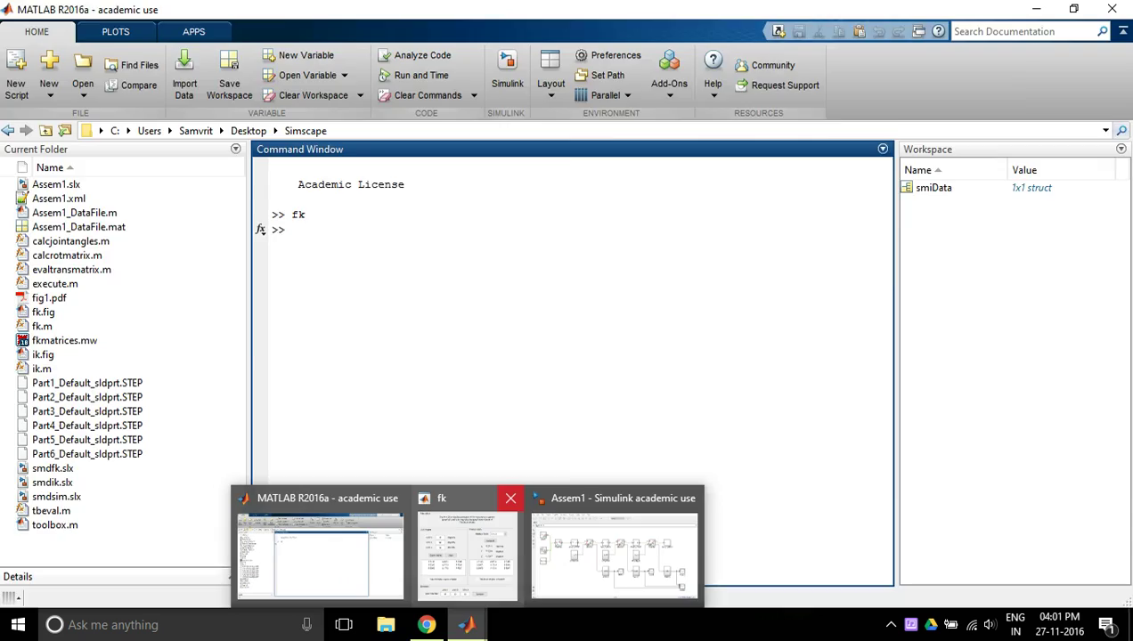
{"action": "left_click", "coordinate": [512, 498]}
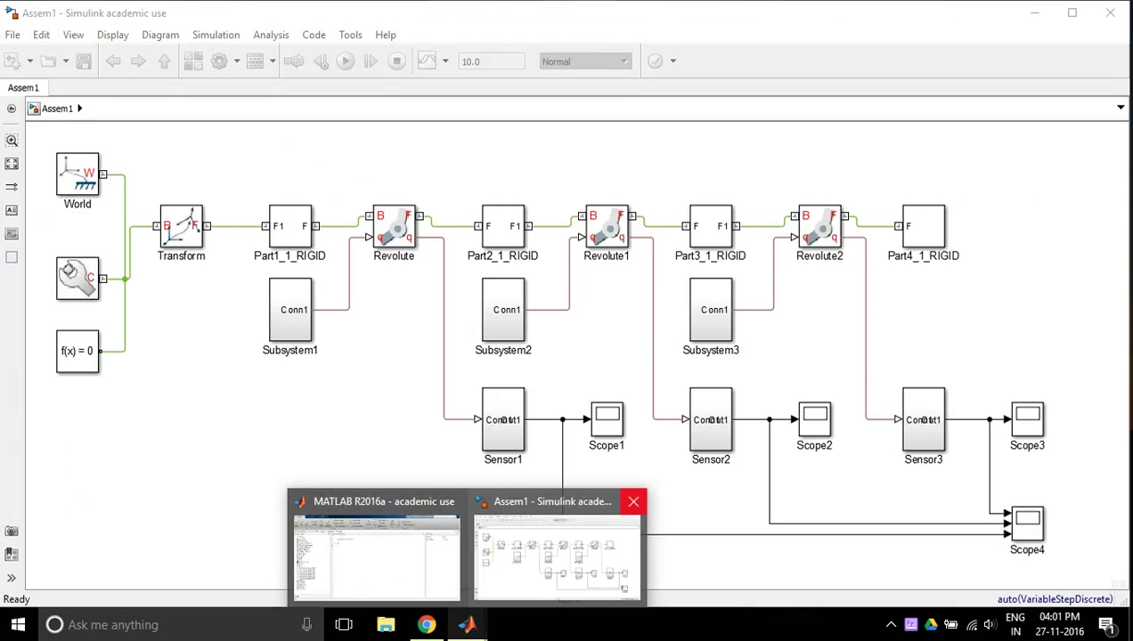
{"action": "left_click", "coordinate": [633, 501]}
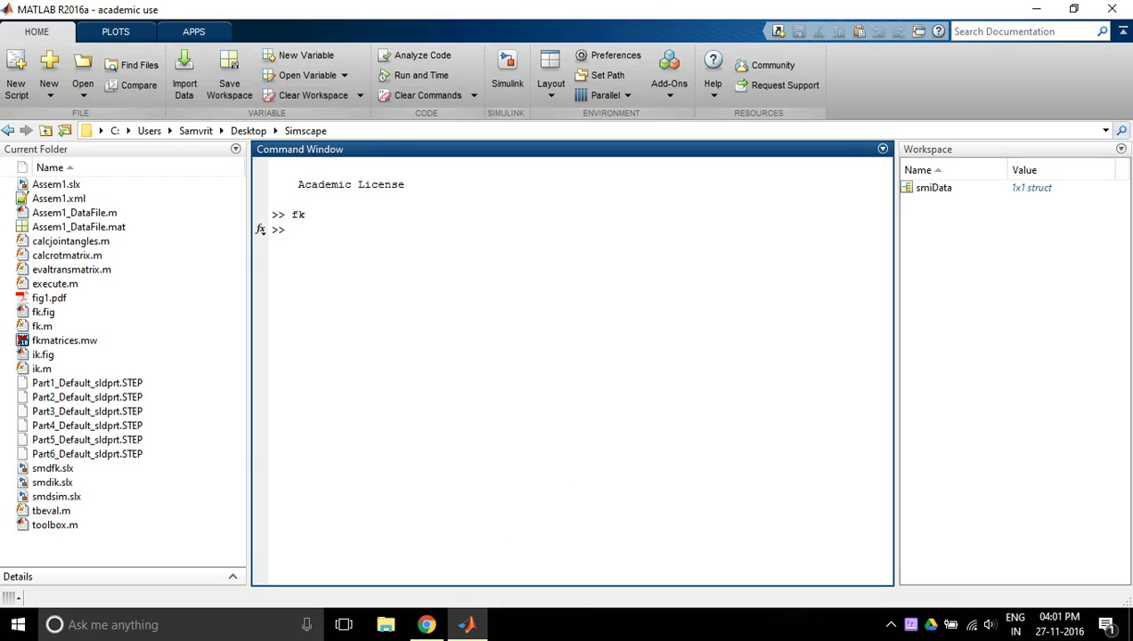
{"action": "type", "text": "ik"}
{"action": "key", "text": "Return"}
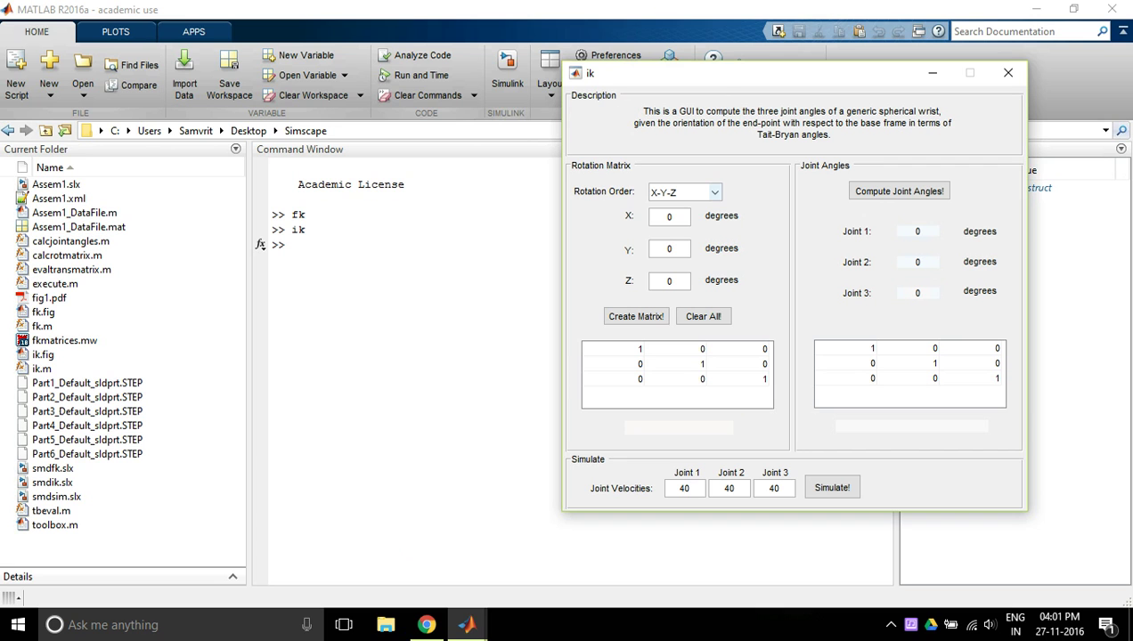
Use X-Z-Y order with angles 25, 30, 60 to compute joint angles -15.3435, 52.9949, 71.7566.
{"action": "left_click", "coordinate": [684, 192]}
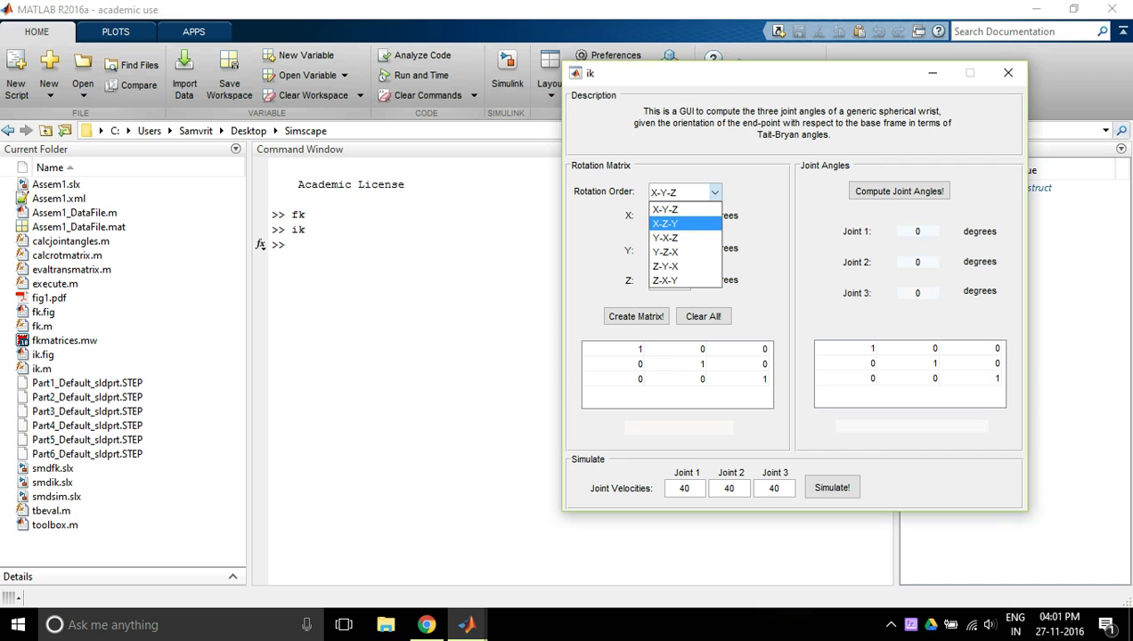
{"action": "key", "text": "Return"}
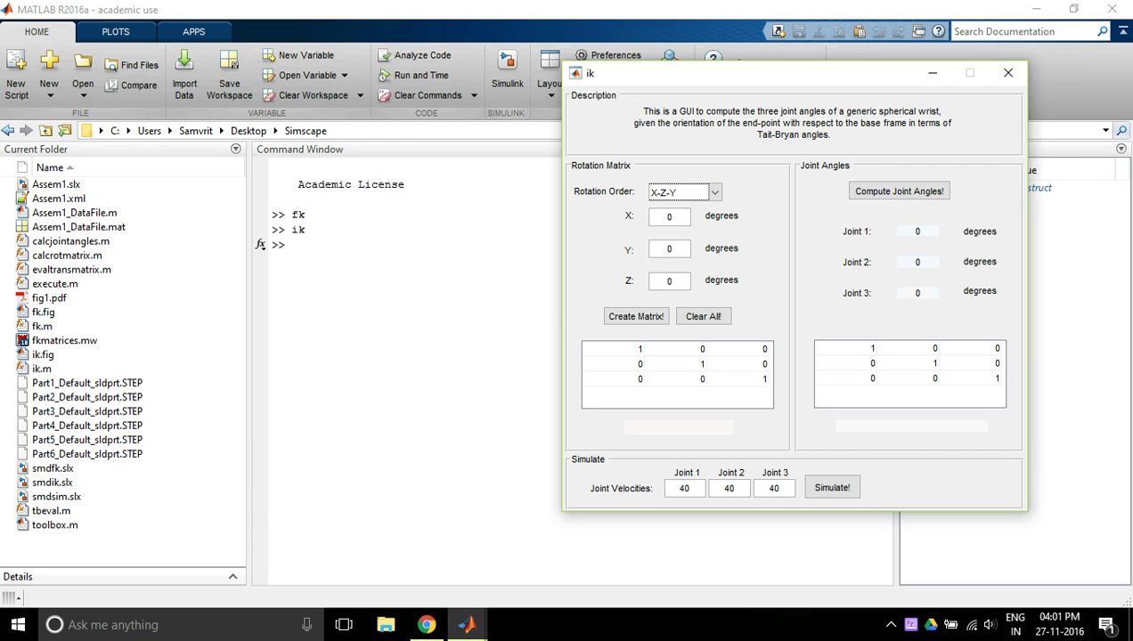
{"action": "key", "text": "Tab"}
{"action": "type", "text": "25"}
{"action": "key", "text": "Tab"}
{"action": "type", "text": "30"}
{"action": "key", "text": "Tab"}
{"action": "type", "text": "60"}
{"action": "left_click", "coordinate": [636, 316]}
{"action": "left_click", "coordinate": [899, 191]}
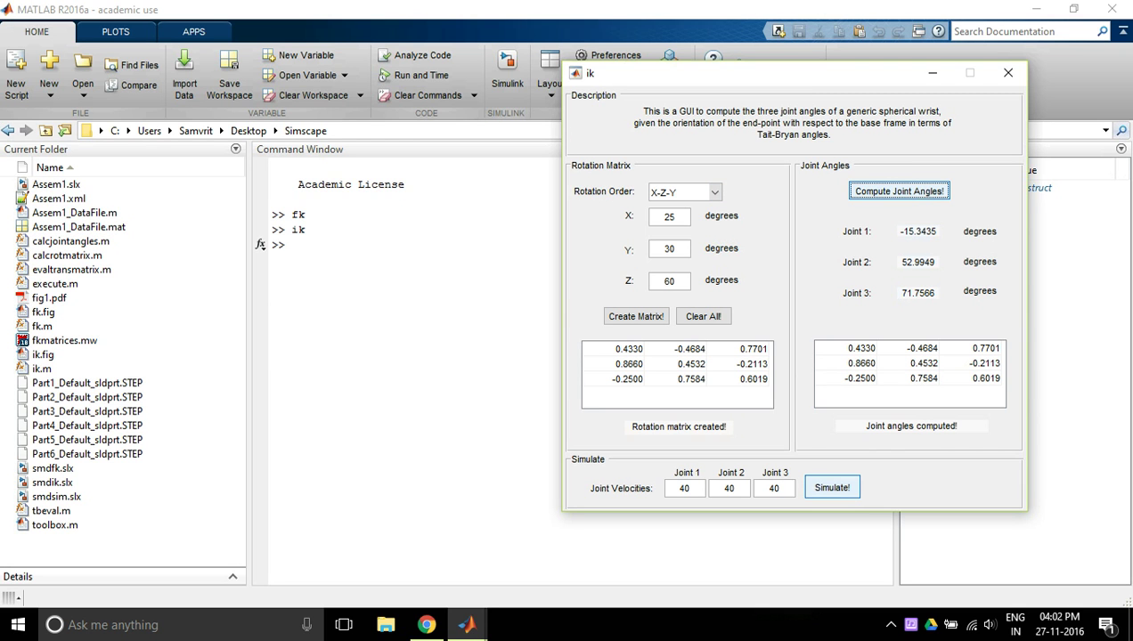
Simulate the wrist with joint angles -15.3435, 52.9949, 71.7566 and move the ik window aside to see the pose.
{"action": "left_click", "coordinate": [832, 488]}
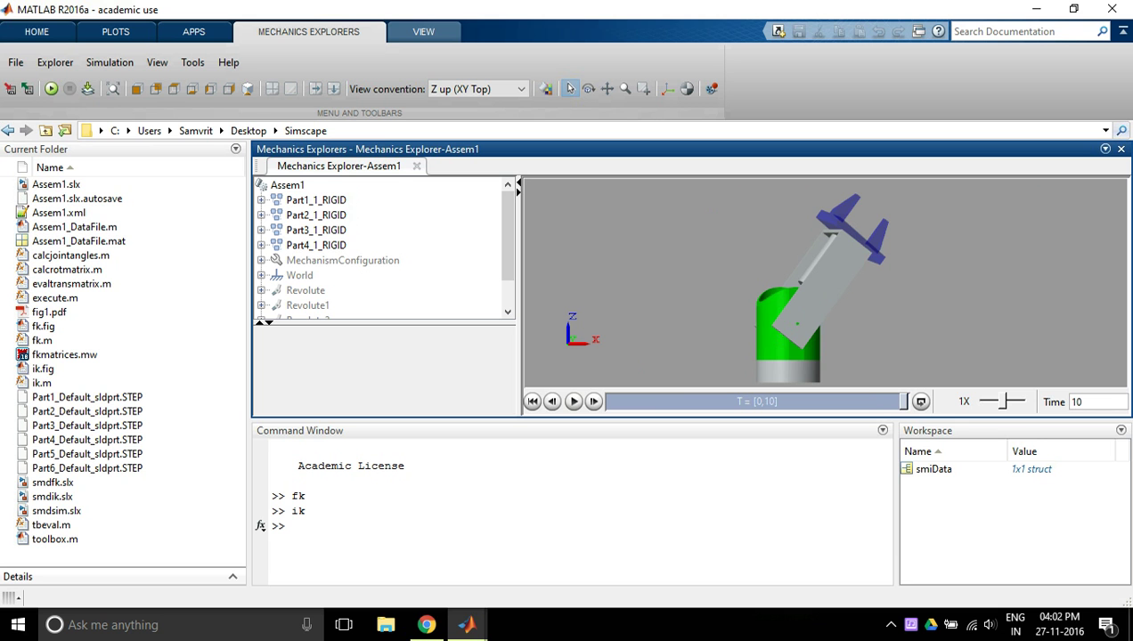
{"action": "mouse_move", "coordinate": [465, 624]}
{"action": "left_click", "coordinate": [467, 521]}
{"action": "left_click_drag", "start_coordinate": [712, 73], "coordinate": [203, 124]}
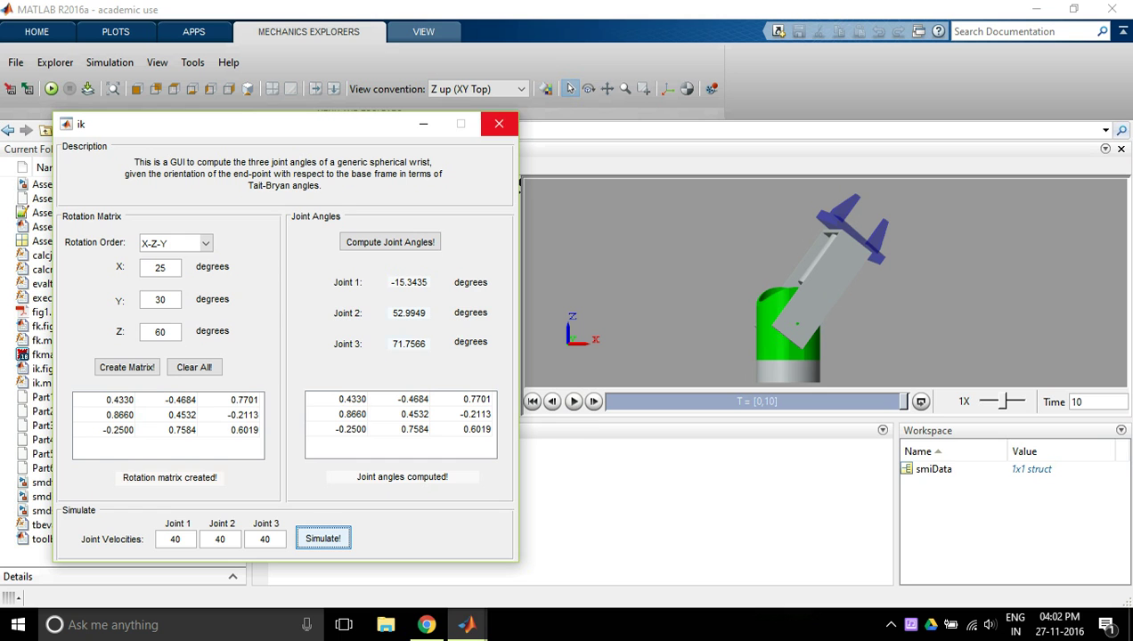
Close the ik GUI and bring it back up, still showing the same joint angles.
{"action": "left_click", "coordinate": [499, 123]}
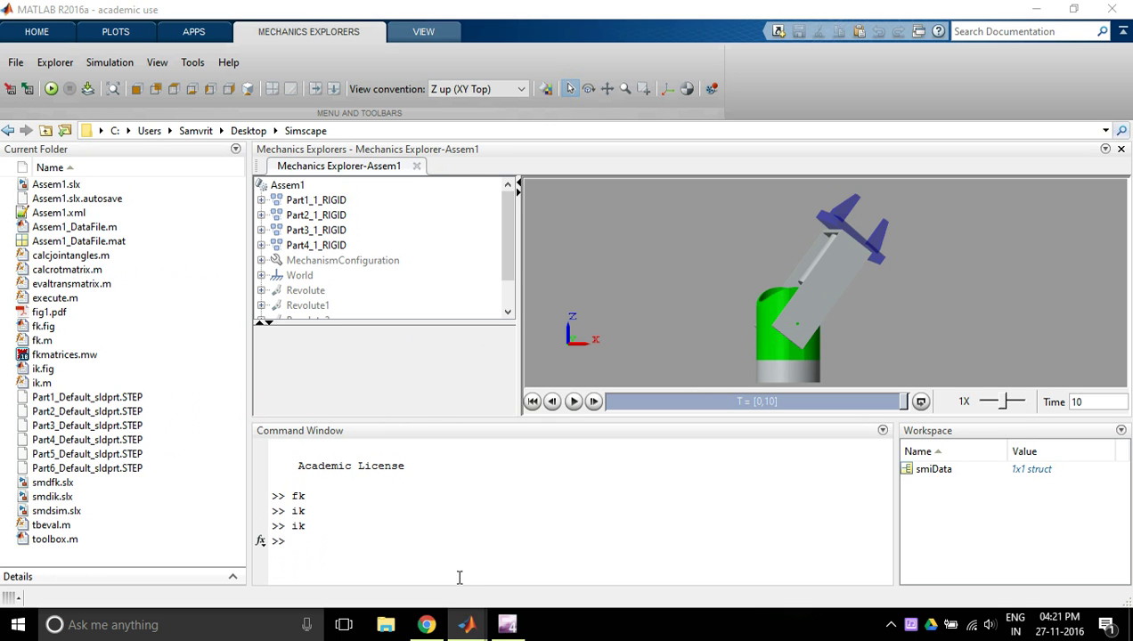
{"action": "mouse_move", "coordinate": [466, 624]}
{"action": "left_click", "coordinate": [678, 539]}
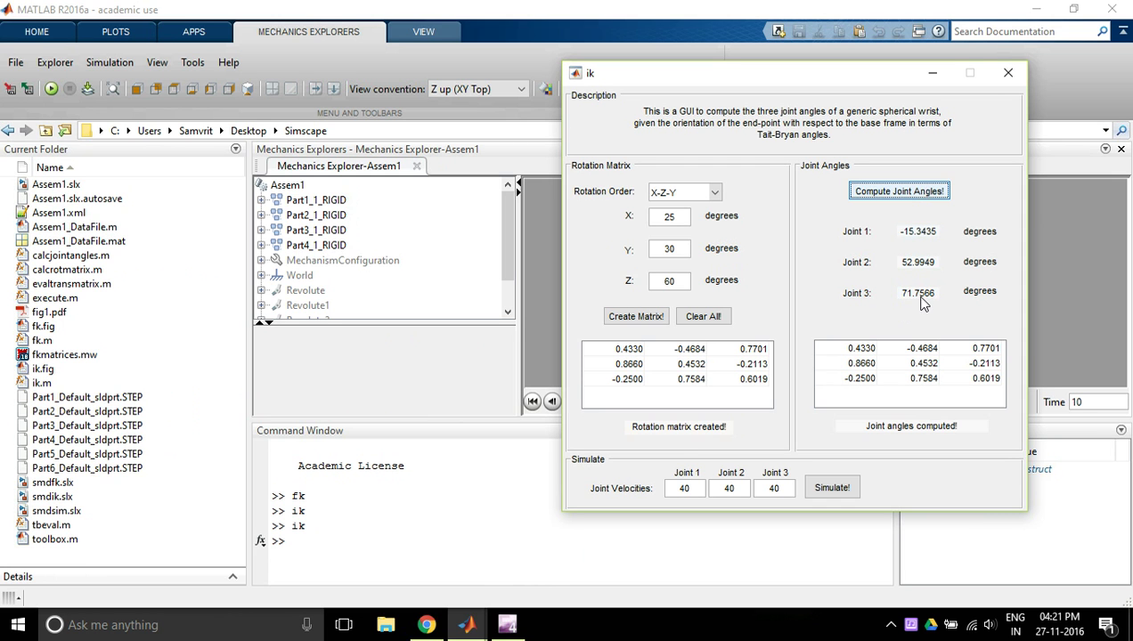
Open the Scope4 block in the Assem1 model to plot the three joint trajectories.
{"action": "left_click", "coordinate": [399, 537]}
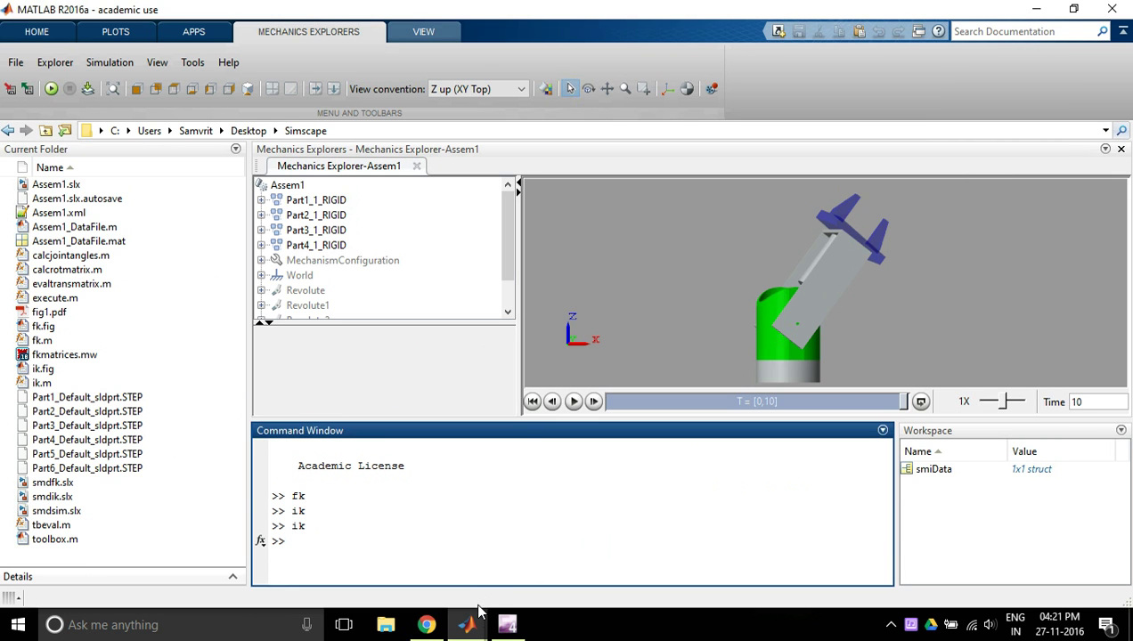
{"action": "mouse_move", "coordinate": [476, 628]}
{"action": "left_click", "coordinate": [505, 550]}
{"action": "double_click", "coordinate": [1035, 523]}
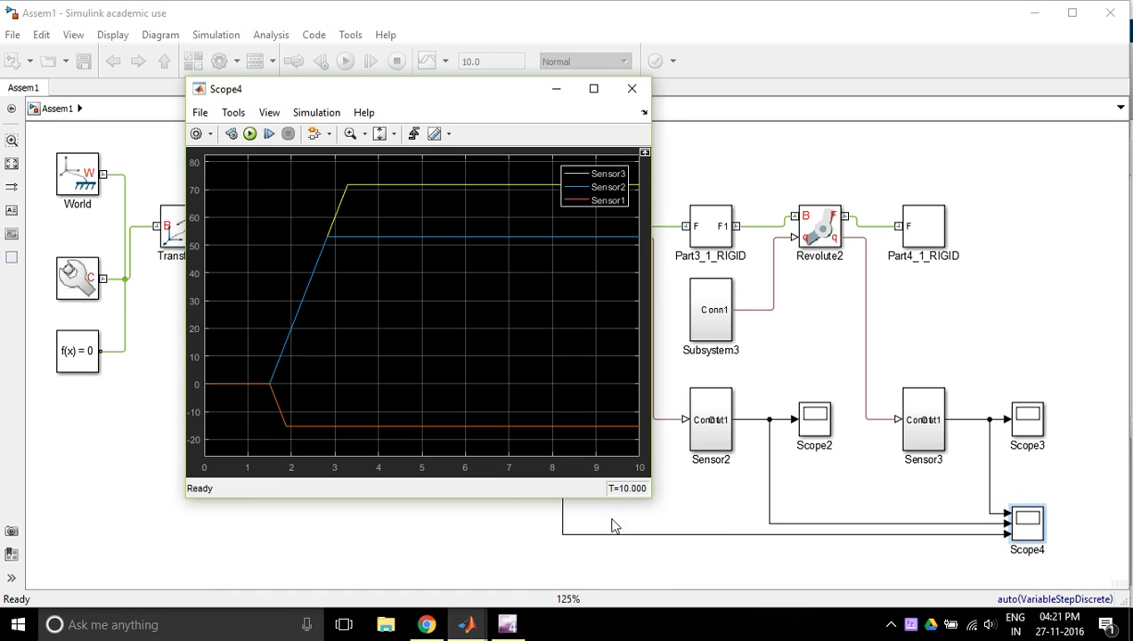
Place the ik GUI beside Scope4, with traces levelling near -15, 53 and 72.
{"action": "mouse_move", "coordinate": [466, 624]}
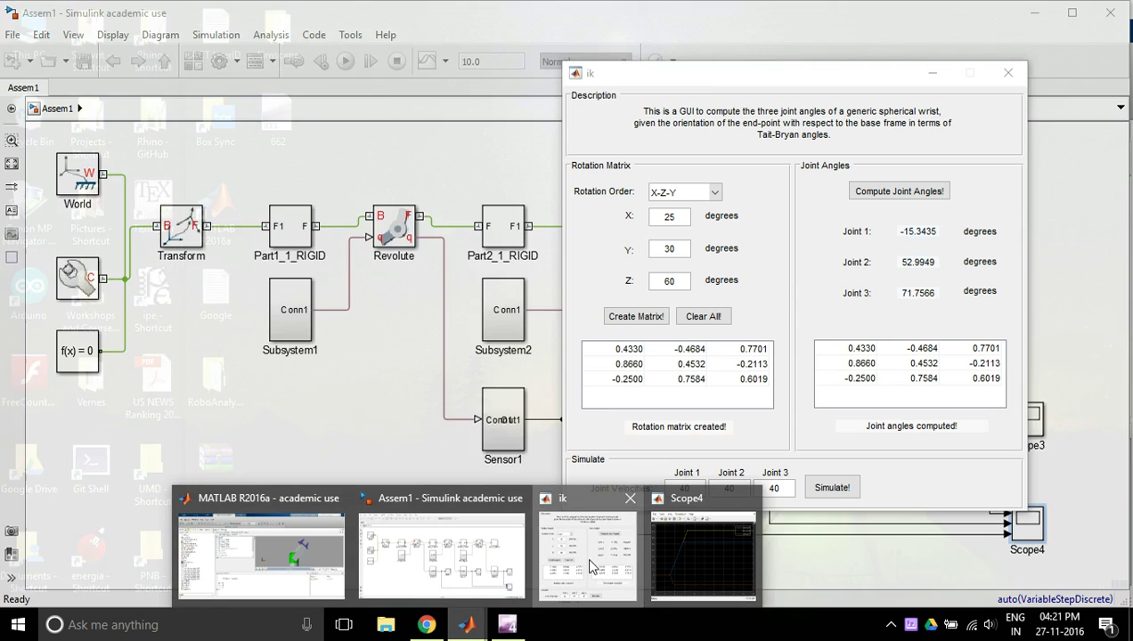
{"action": "left_click", "coordinate": [588, 563]}
{"action": "left_click_drag", "start_coordinate": [680, 75], "coordinate": [746, 76]}
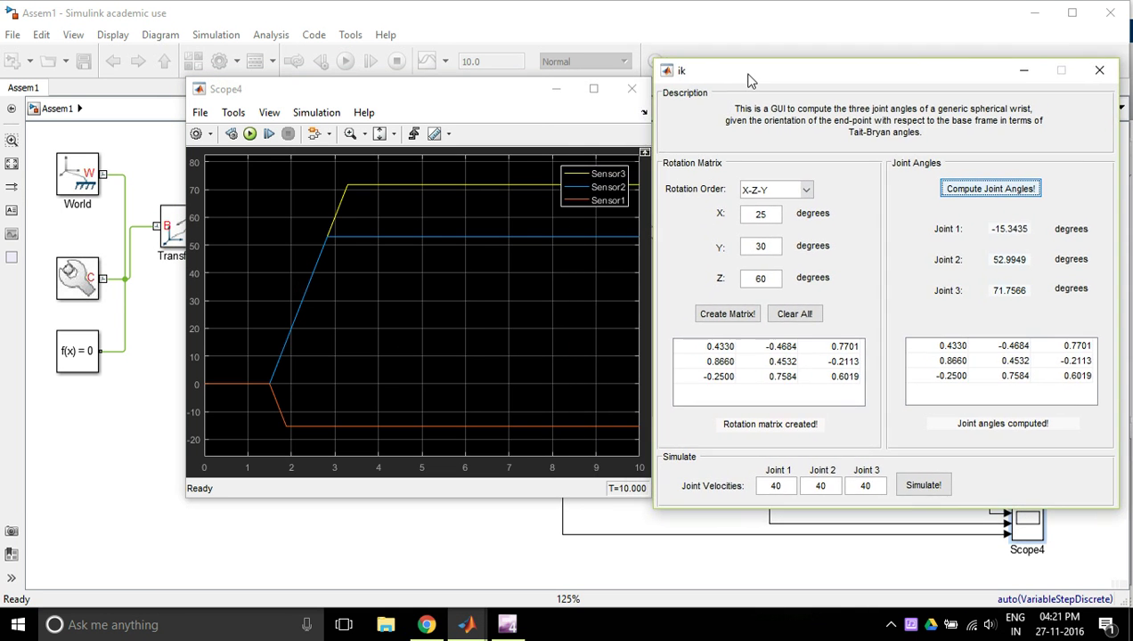
{"action": "left_click", "coordinate": [474, 96]}
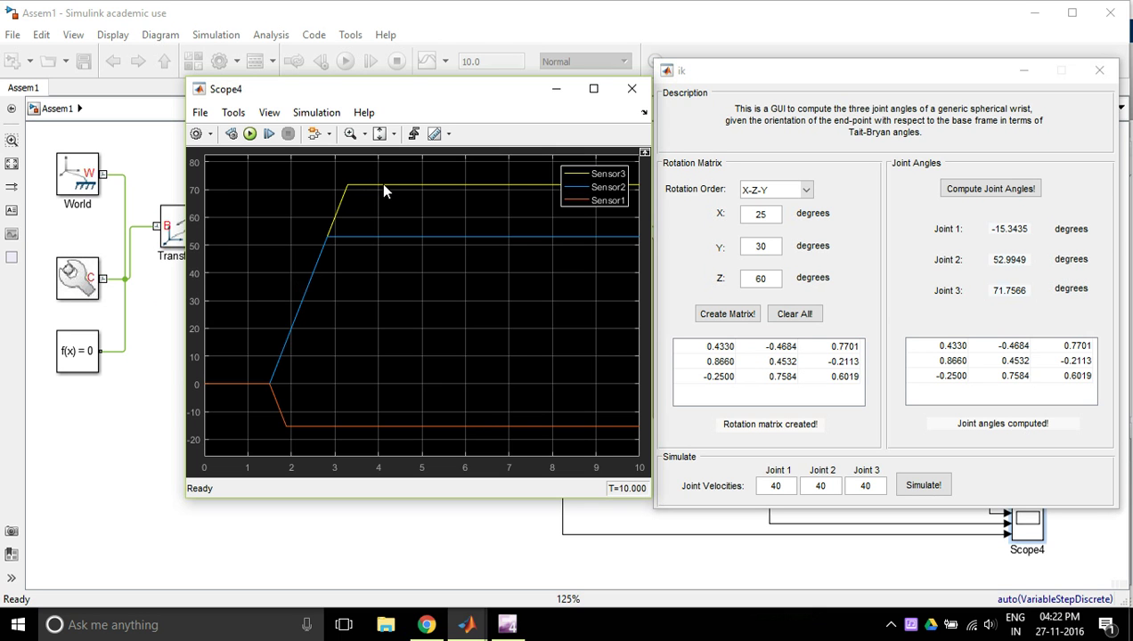
Close Scope4, the ik GUI, the Assem1 model window and the Mechanics Explorers panel.
{"action": "left_click", "coordinate": [631, 90]}
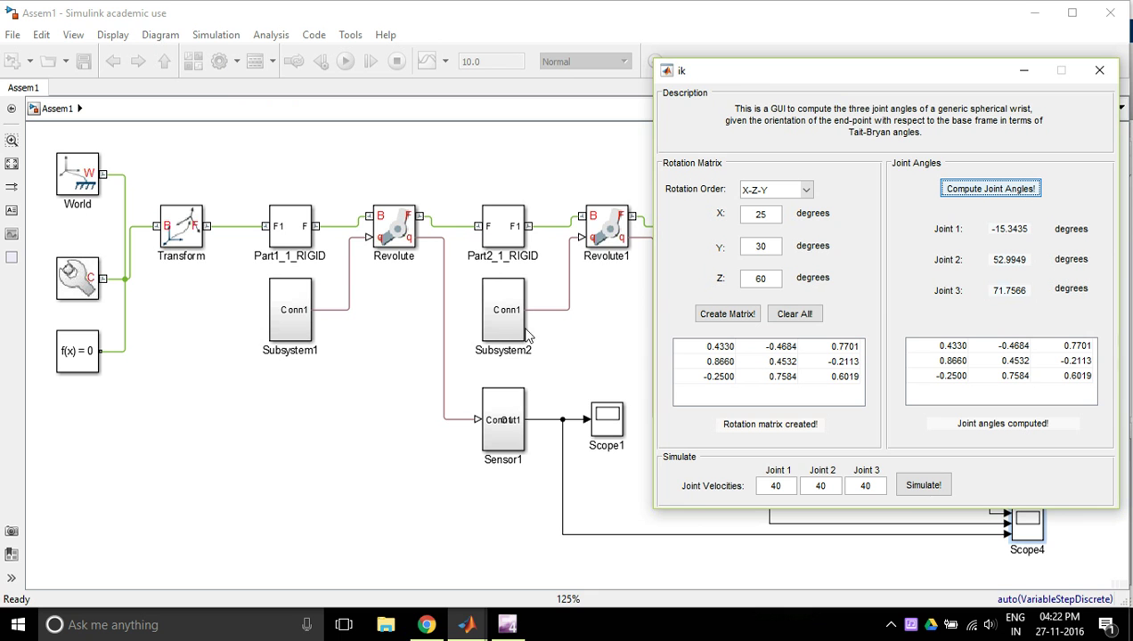
{"action": "left_click", "coordinate": [1109, 79]}
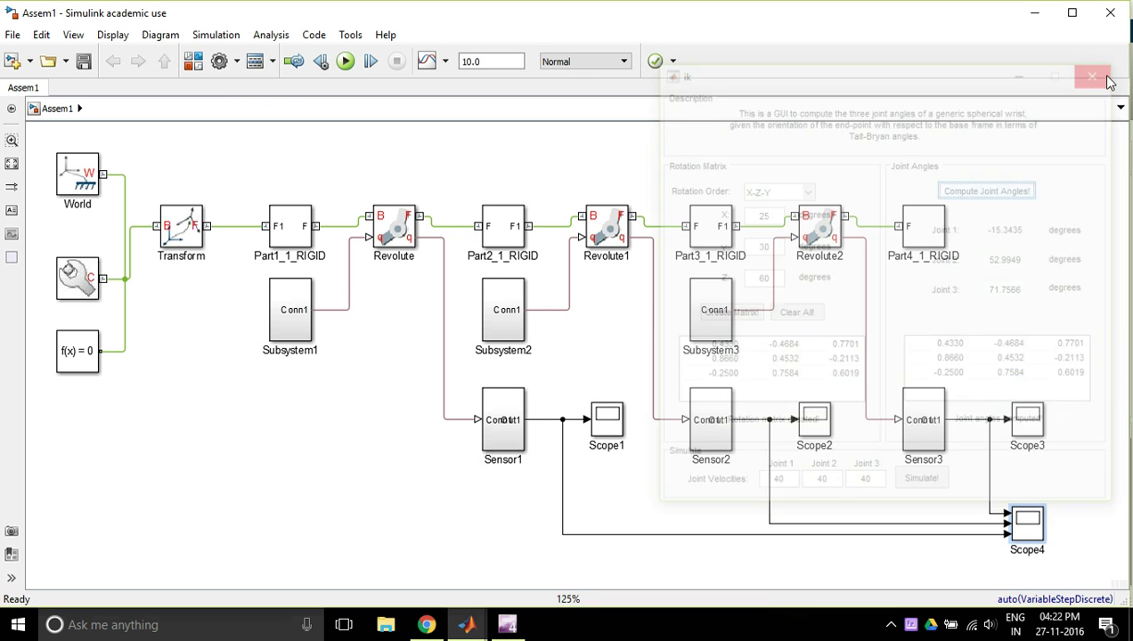
{"action": "left_click", "coordinate": [1110, 15]}
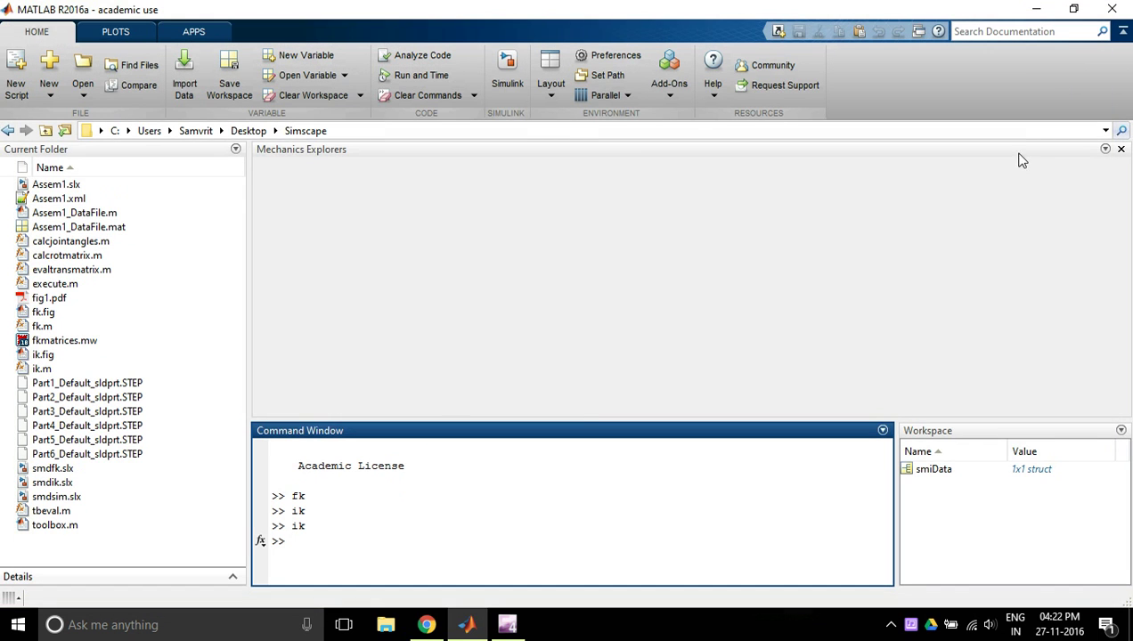
{"action": "left_click", "coordinate": [1121, 149]}
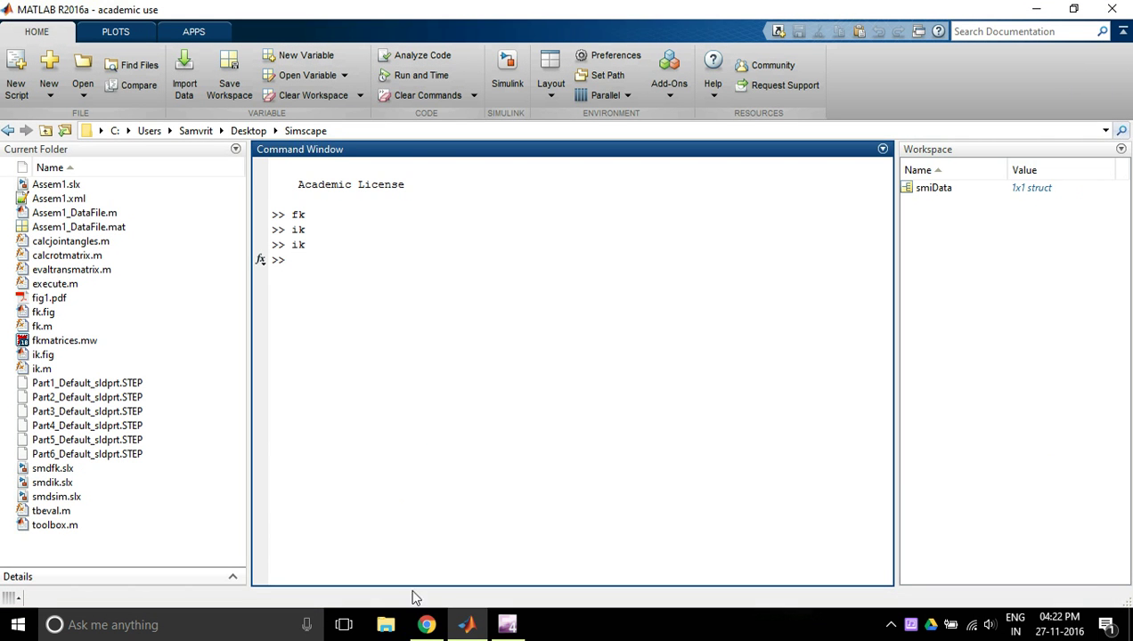